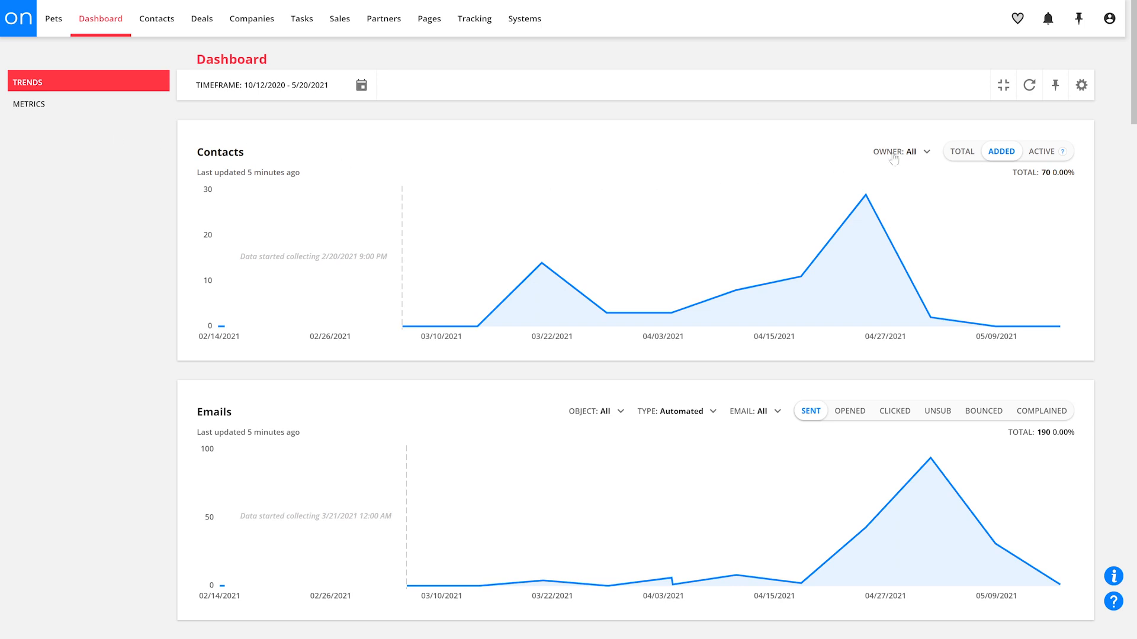
# Step: Compare the Contacts trend by total contacts and by added contacts
pyautogui.click(956, 153)
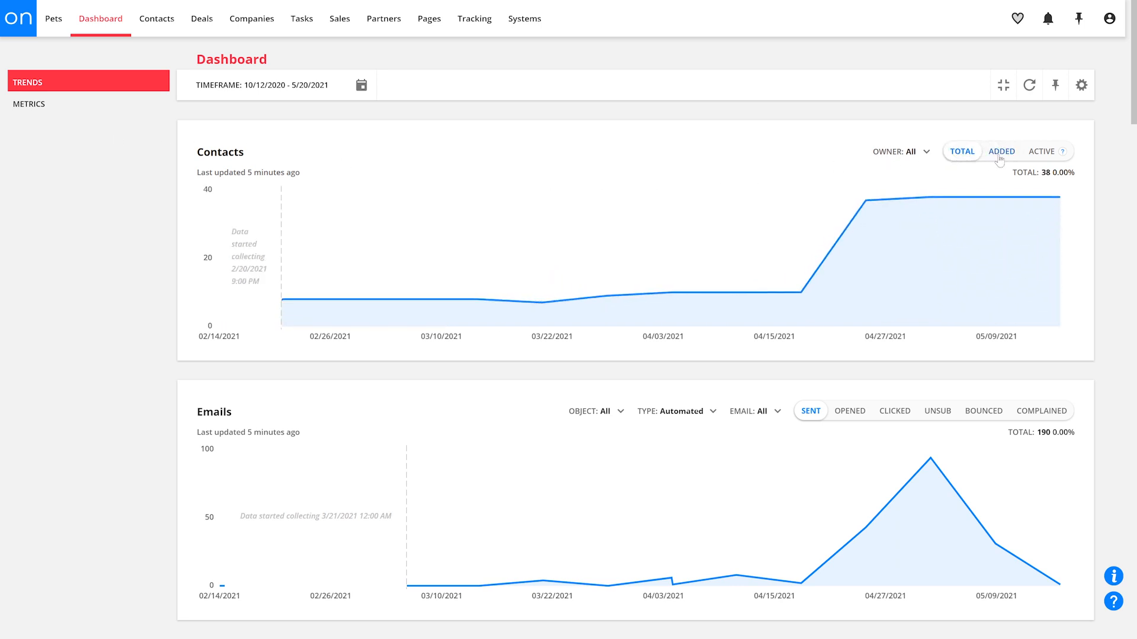
pyautogui.click(1000, 154)
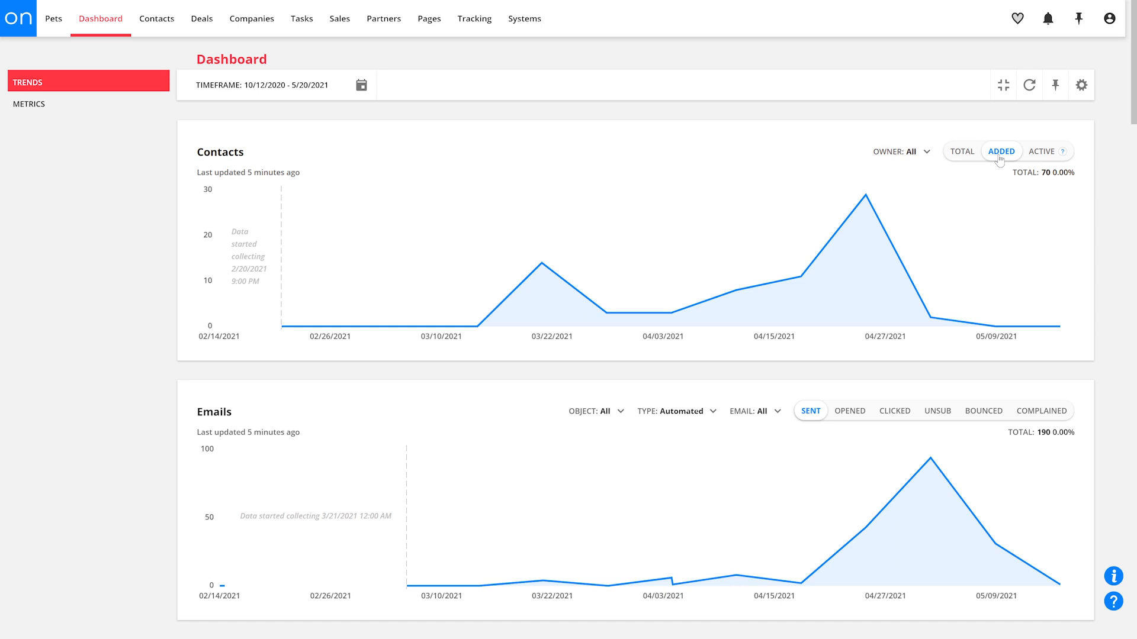
# Step: Set the start date of the dashboard's custom timeframe to 2/20/2021 and apply it
pyautogui.click(308, 99)
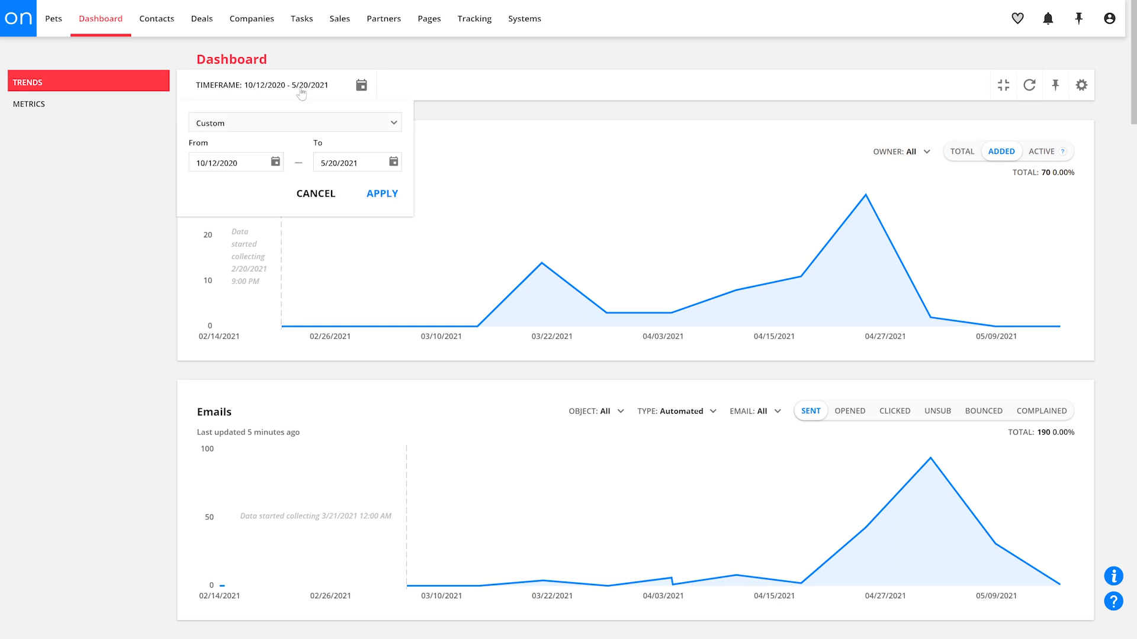
pyautogui.click(275, 163)
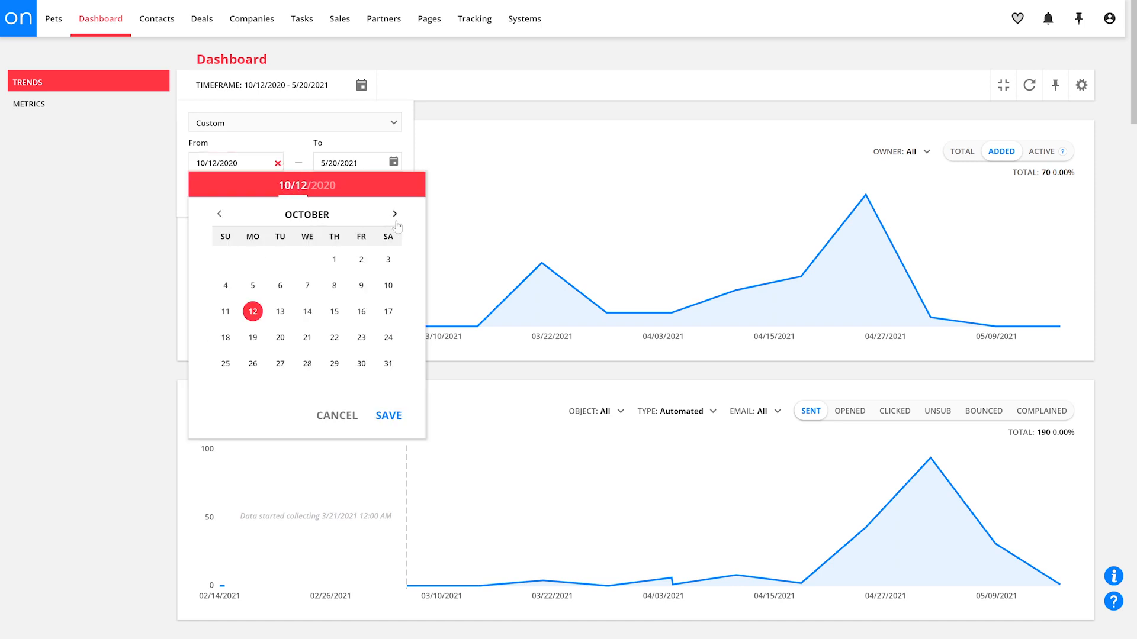
pyautogui.click(219, 214)
pyautogui.click(219, 214)
pyautogui.click(219, 215)
pyautogui.click(218, 215)
pyautogui.click(219, 215)
pyautogui.click(219, 215)
pyautogui.click(219, 214)
pyautogui.click(219, 214)
pyautogui.click(334, 340)
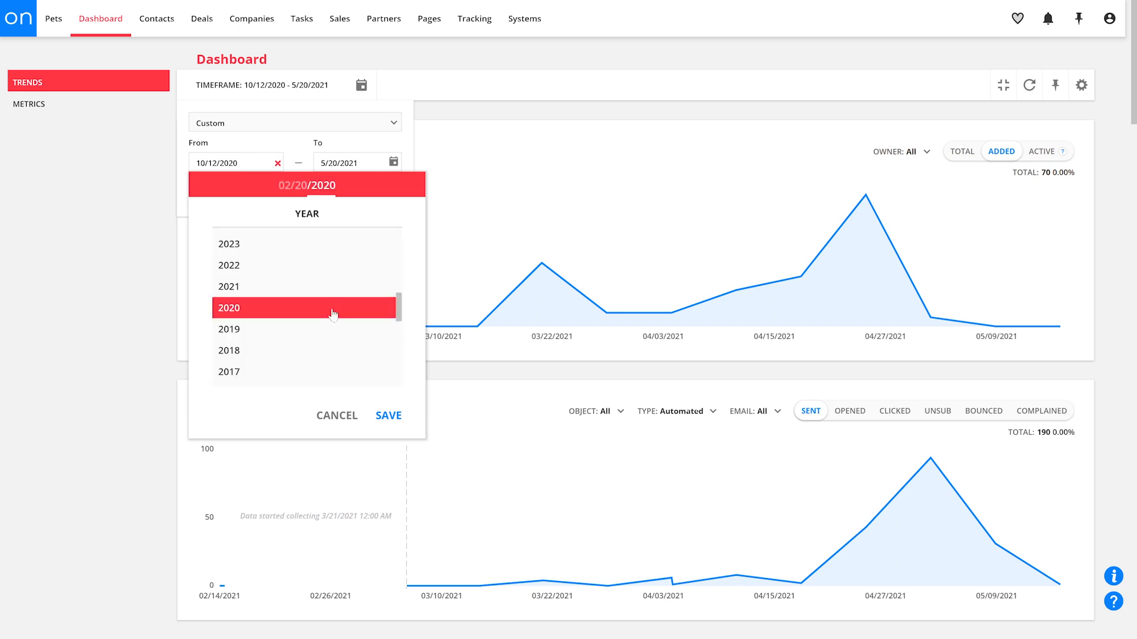
pyautogui.click(287, 290)
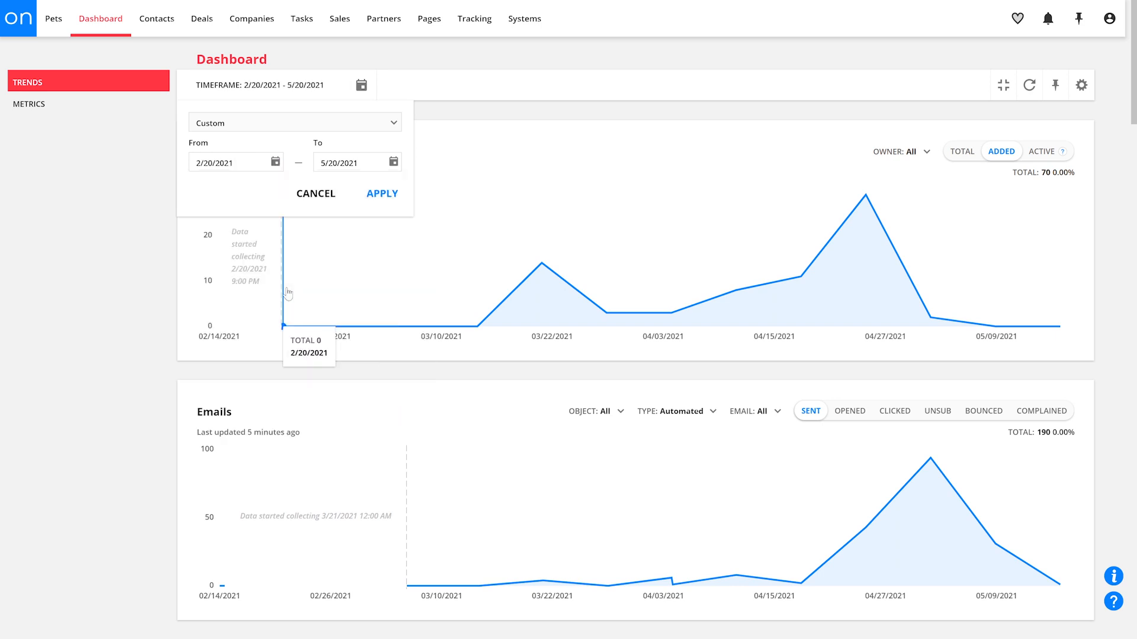
pyautogui.click(381, 195)
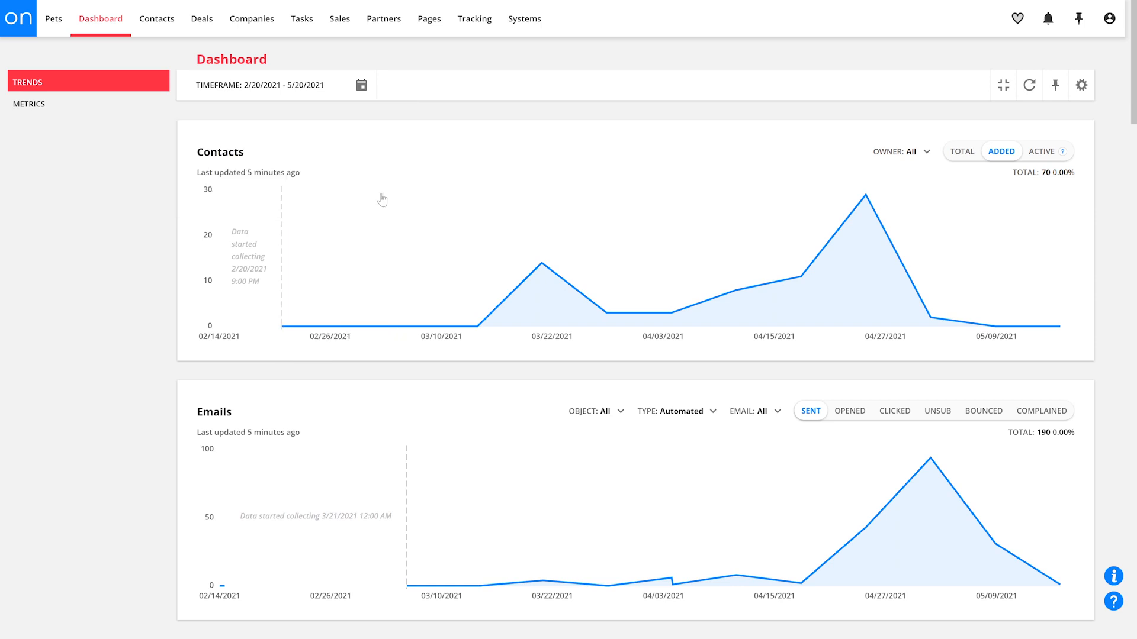
# Step: Create a new dashboard metric for contacts that measures a conversion rate
pyautogui.click(31, 104)
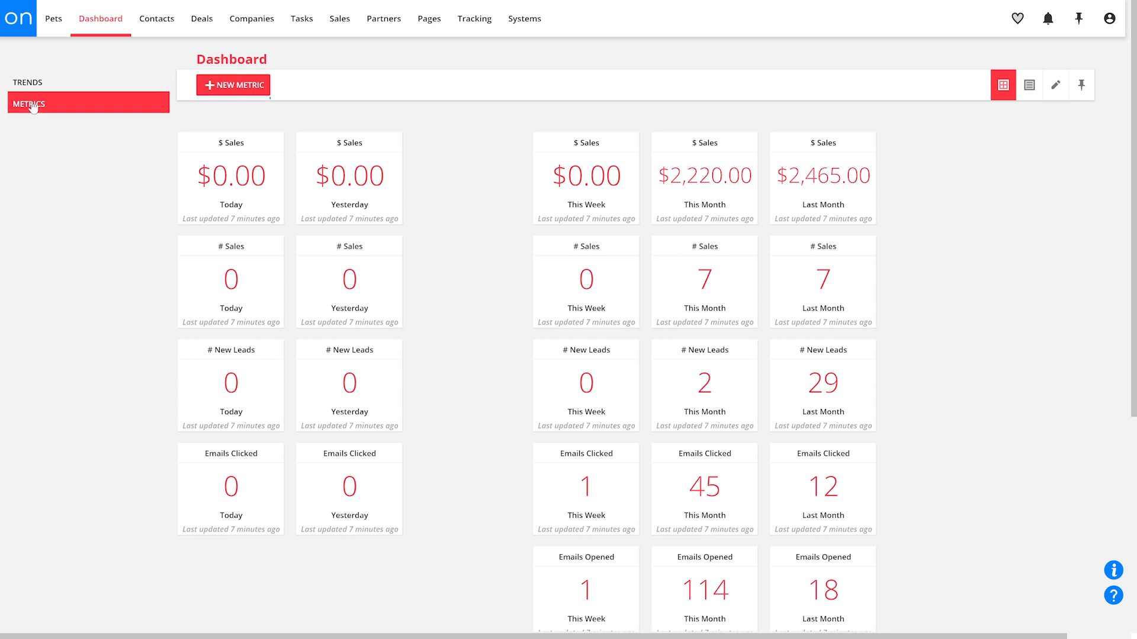
pyautogui.click(240, 89)
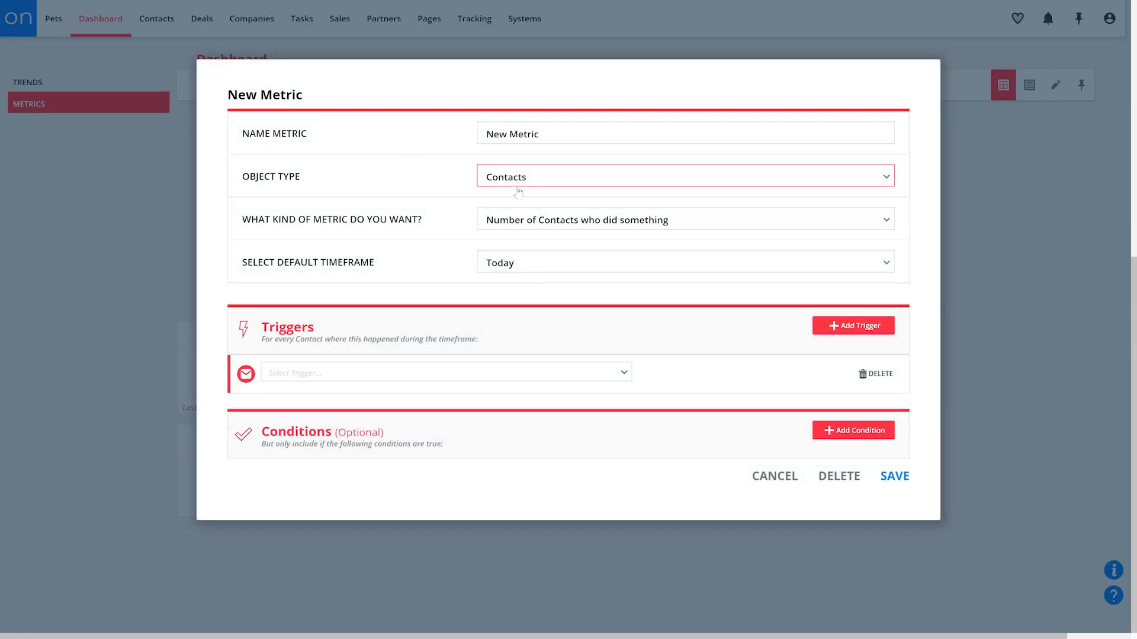
pyautogui.click(540, 221)
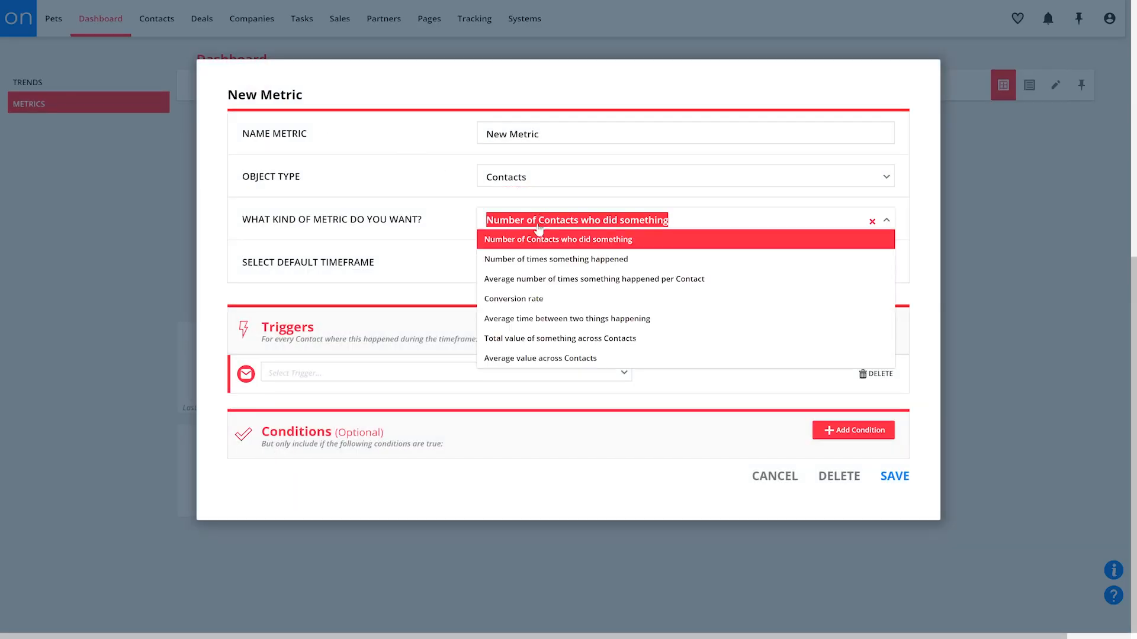
pyautogui.click(524, 300)
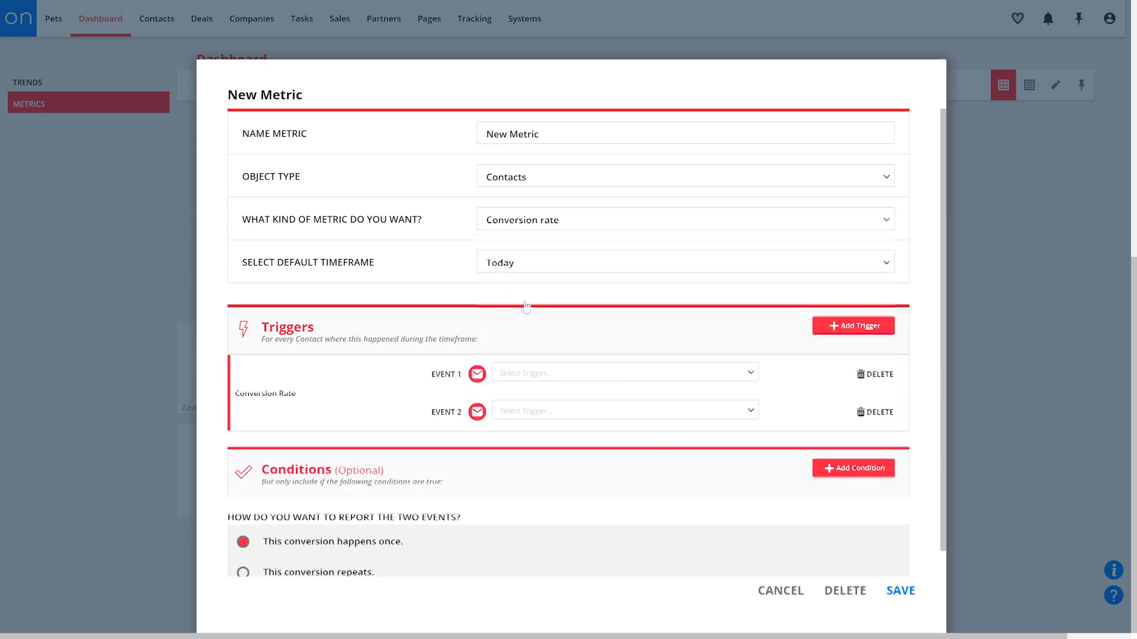
# Step: Set Event 1 of the conversion rate to had task Demo request completed with outcome Won
pyautogui.click(545, 375)
pyautogui.write('task')
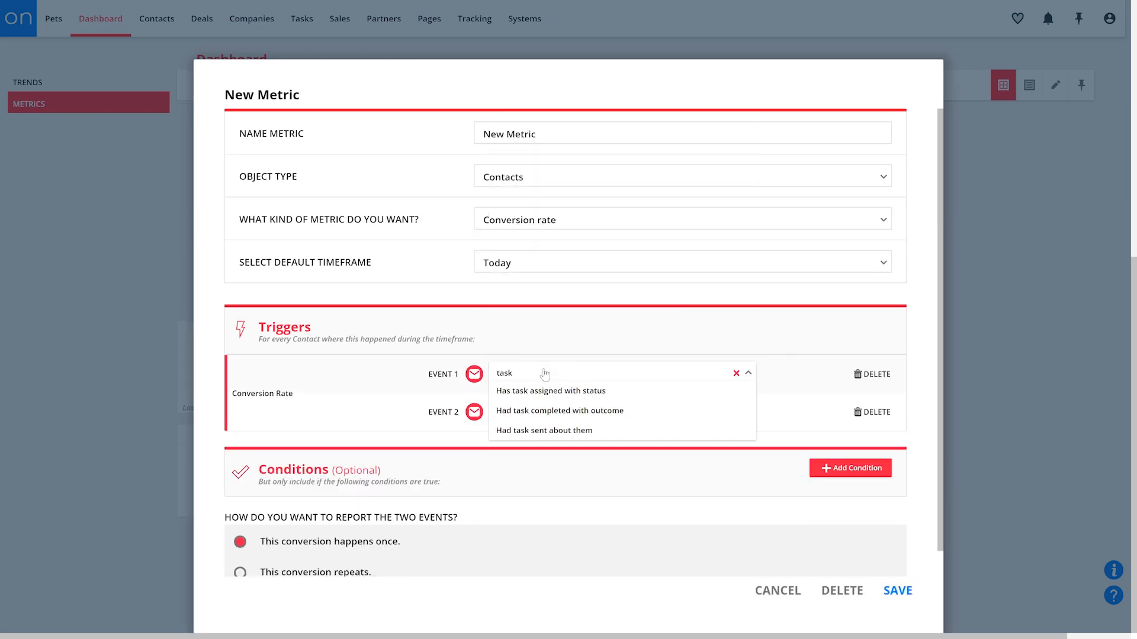
pyautogui.click(545, 410)
pyautogui.click(577, 373)
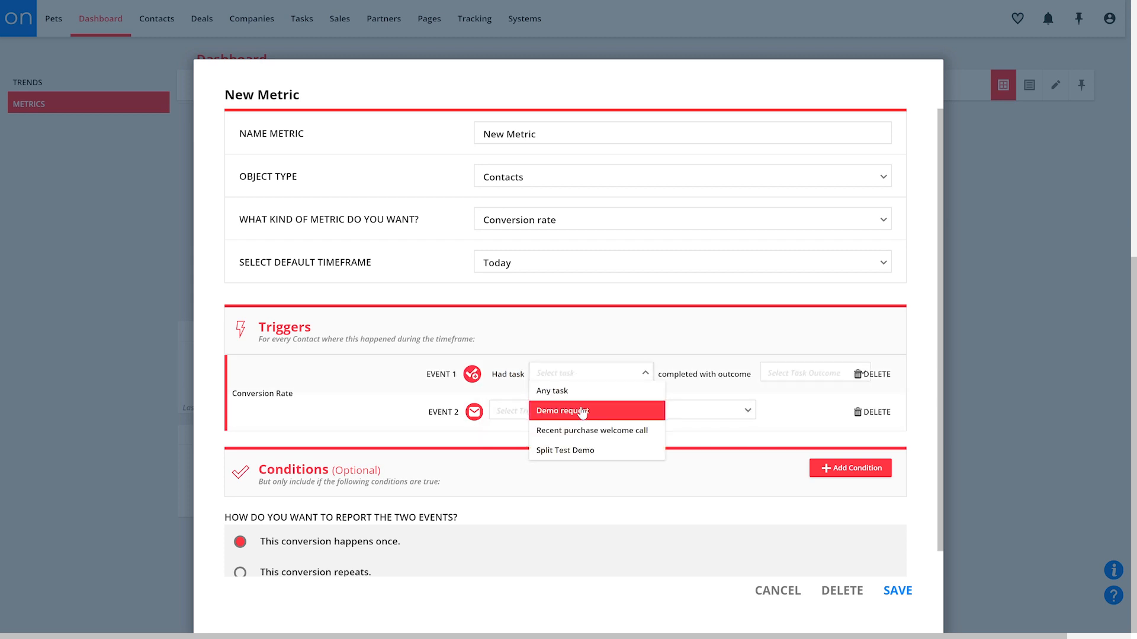
pyautogui.click(562, 410)
pyautogui.click(787, 373)
pyautogui.click(779, 453)
# Step: Set Event 2 of the conversion rate to purchases General Training and save the metric
pyautogui.click(640, 410)
pyautogui.write('purch')
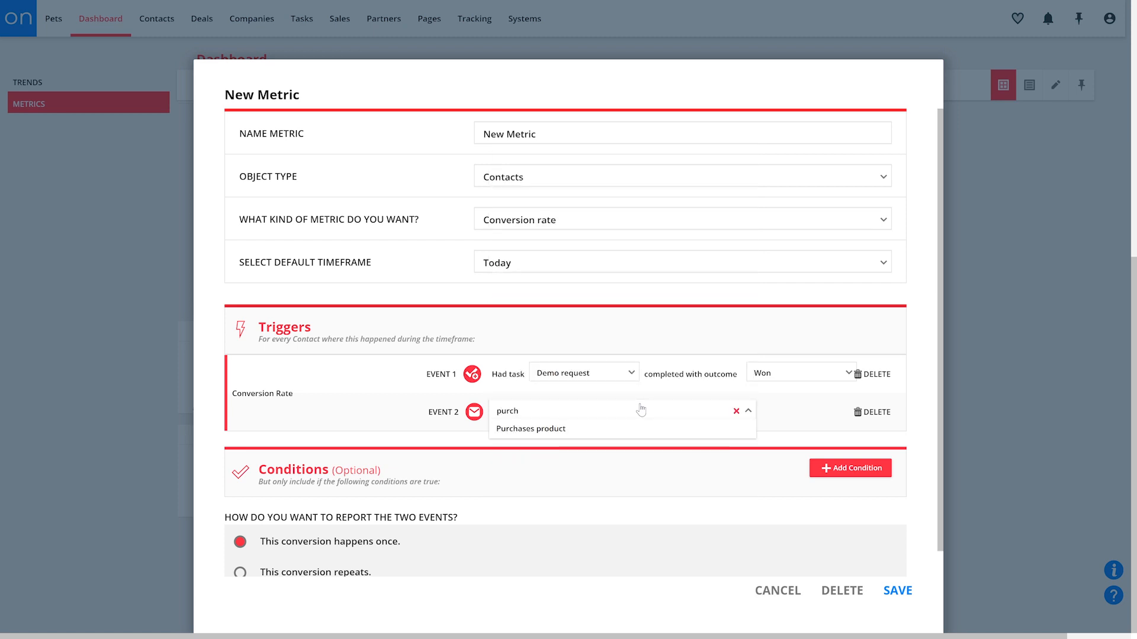
pyautogui.click(604, 429)
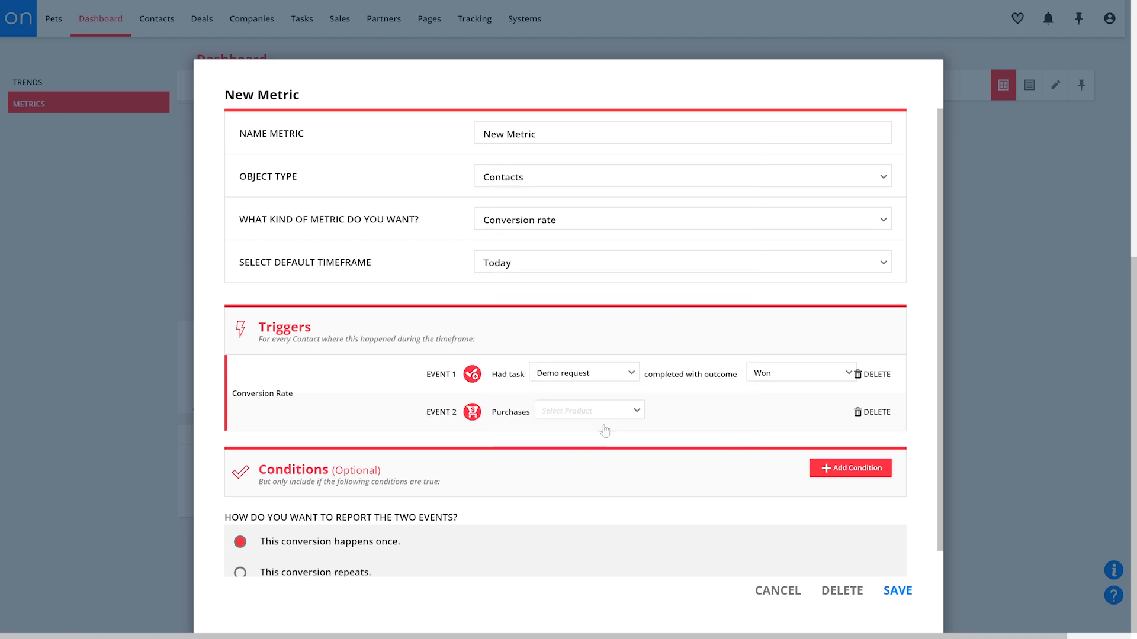
pyautogui.click(602, 413)
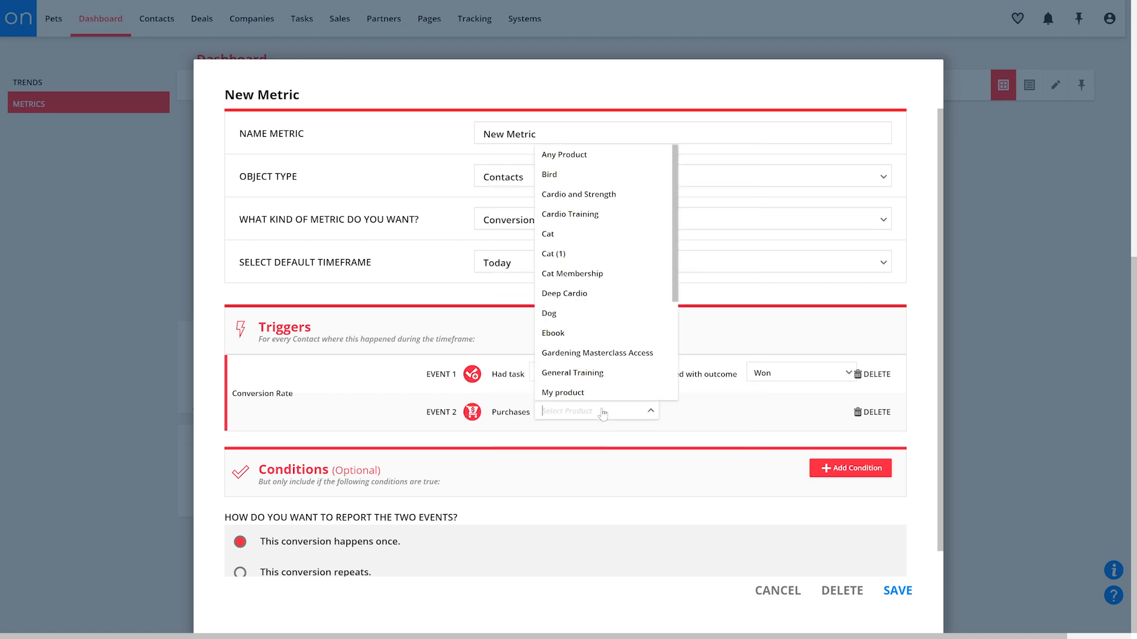
pyautogui.click(599, 373)
pyautogui.click(877, 592)
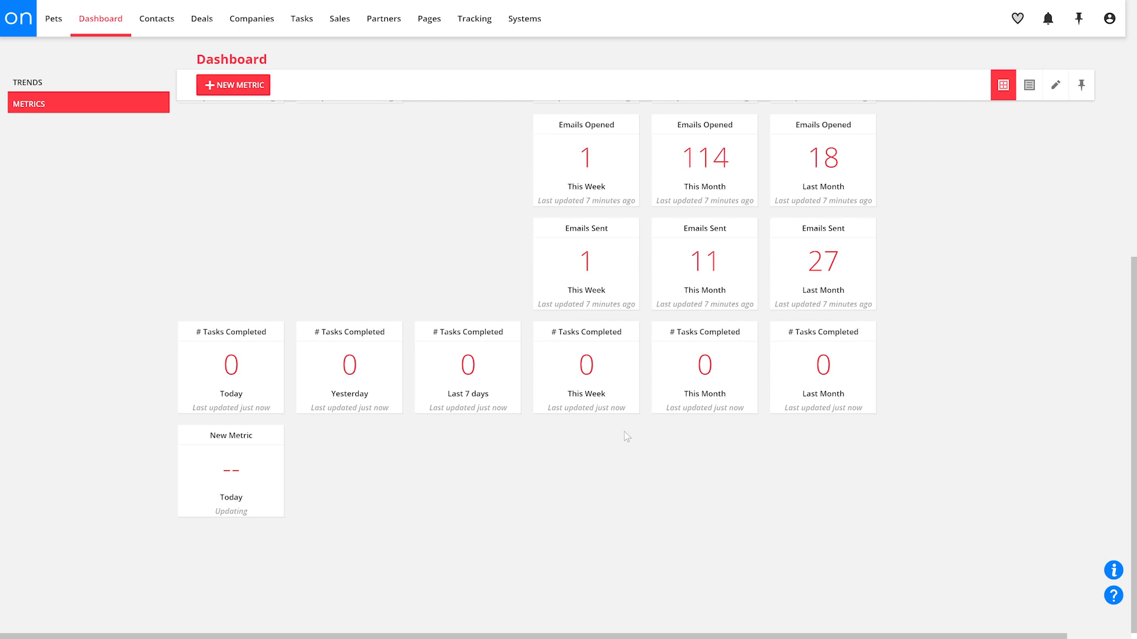
# Step: Open the automation Perfomance Mode: 2: 063 and view its Contact Flow report
pyautogui.scroll(6, 624, 432)
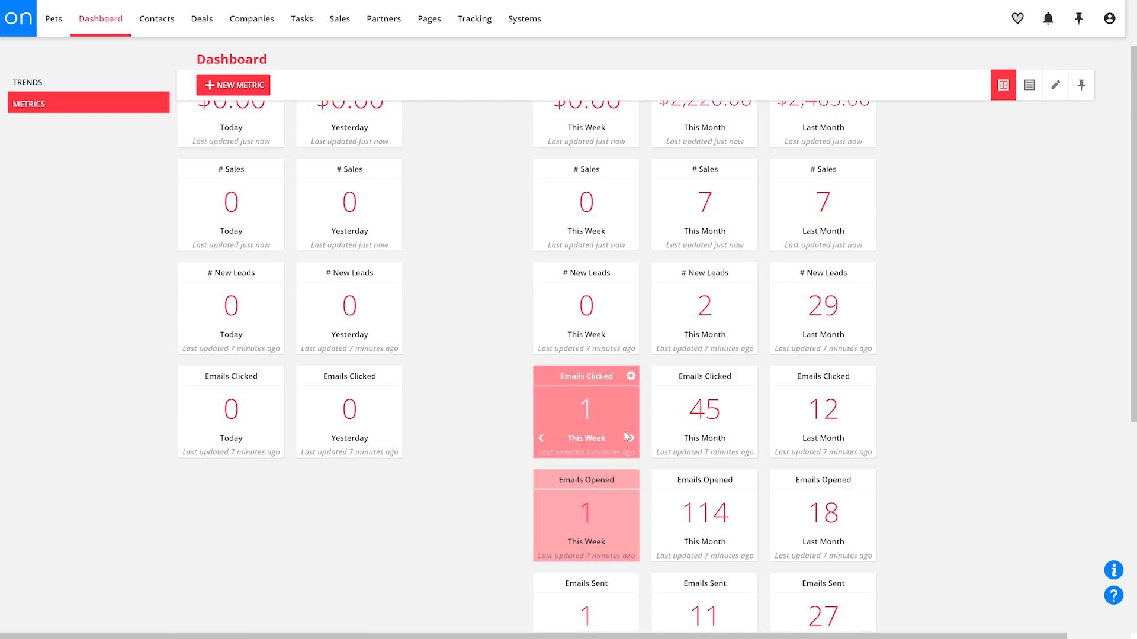
pyautogui.scroll(1, 624, 431)
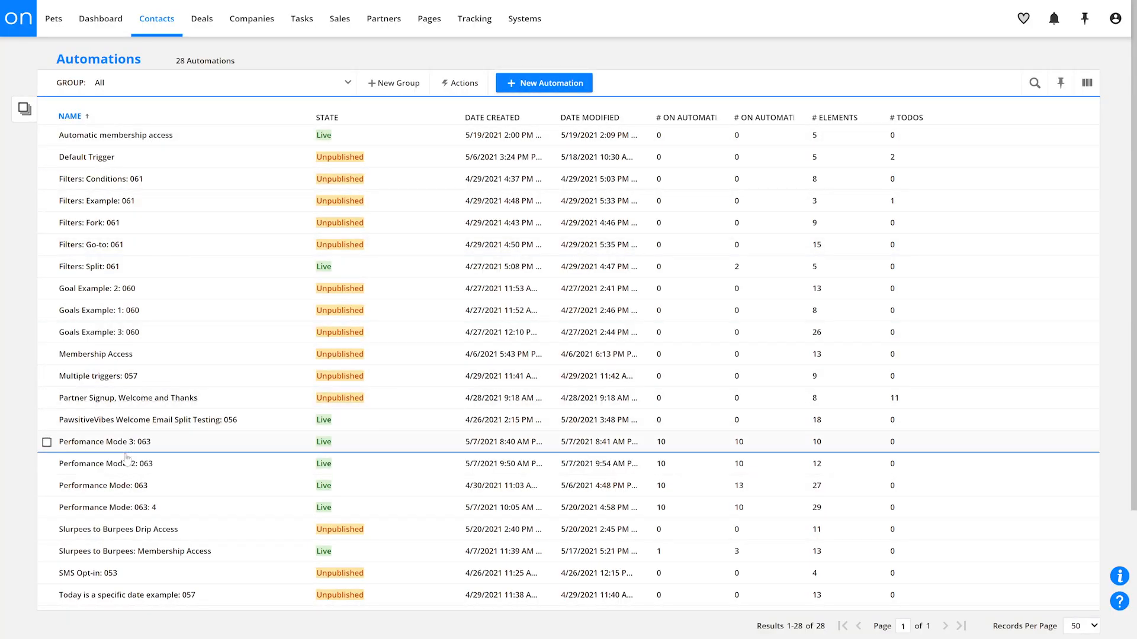
pyautogui.click(125, 463)
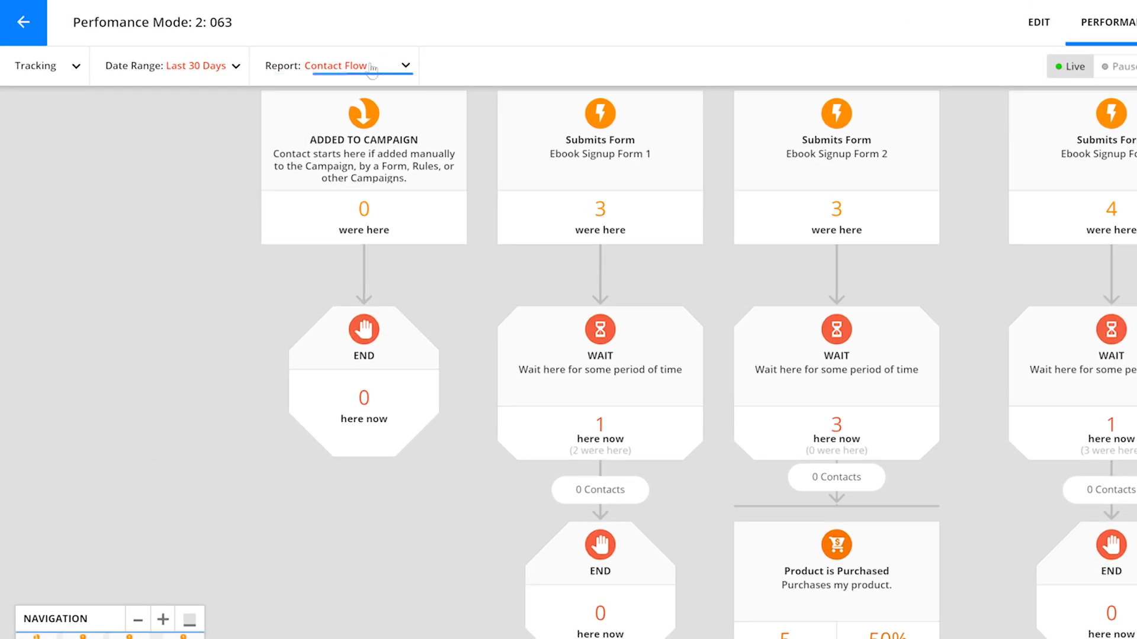
pyautogui.click(367, 68)
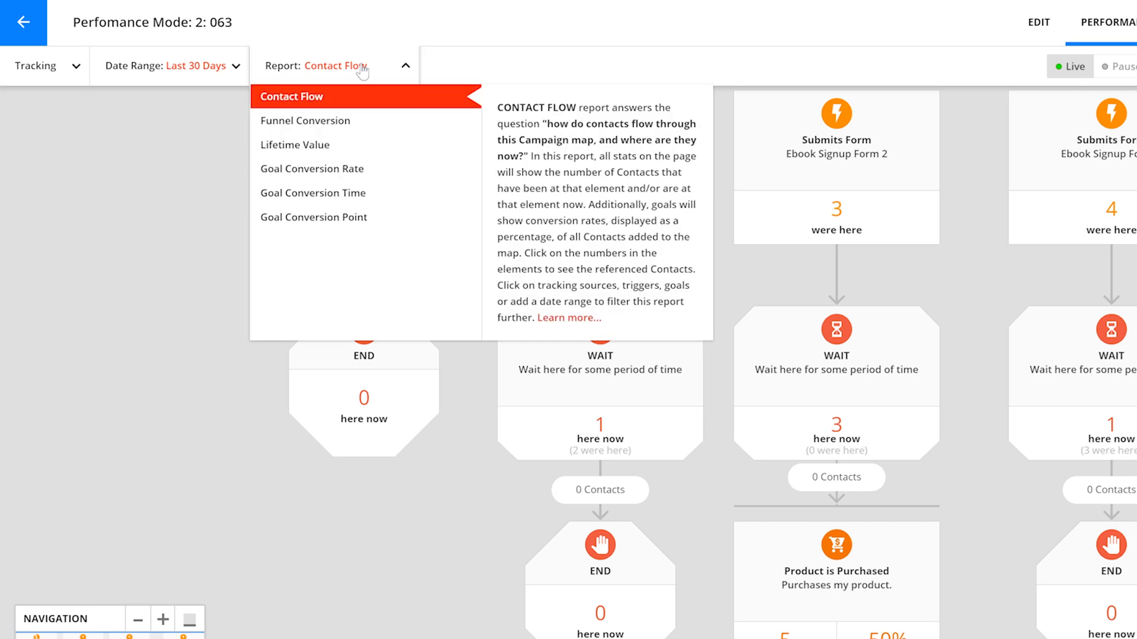
pyautogui.click(335, 104)
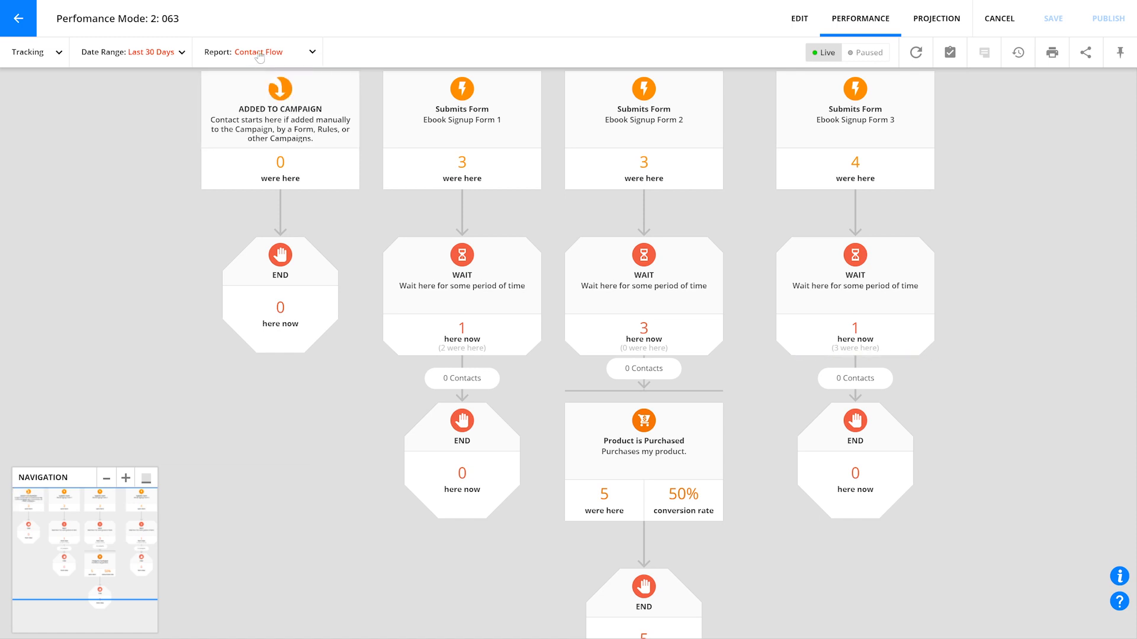
# Step: View the Funnel Conversion report for the Ebook Signup Form 1 trigger, followed by the Lifetime Value report
pyautogui.click(259, 54)
pyautogui.click(258, 94)
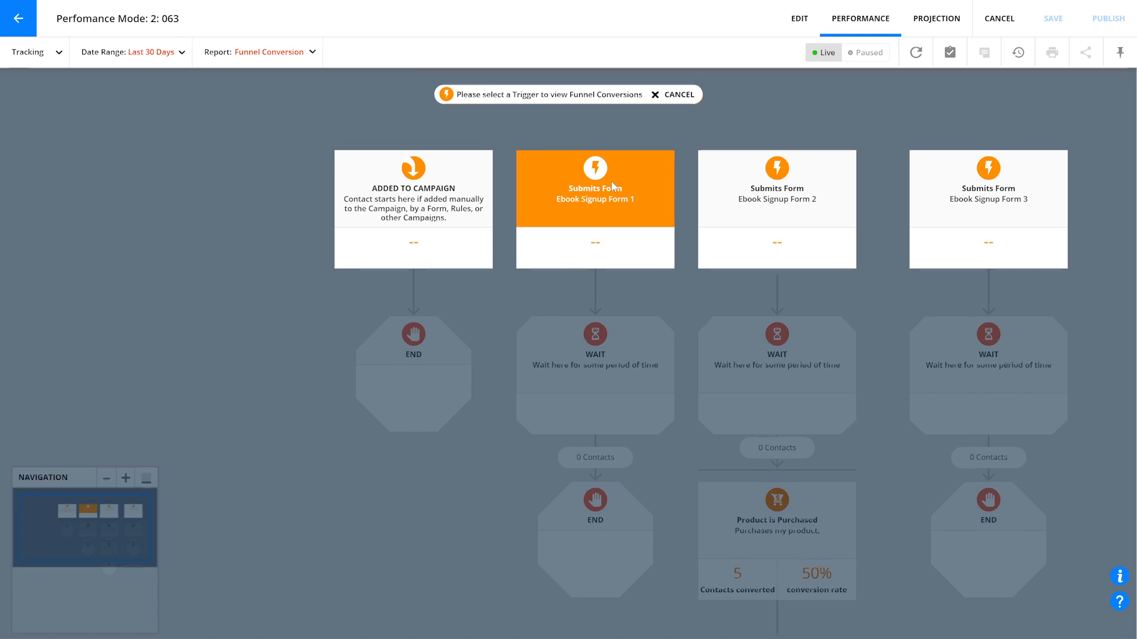
pyautogui.click(611, 183)
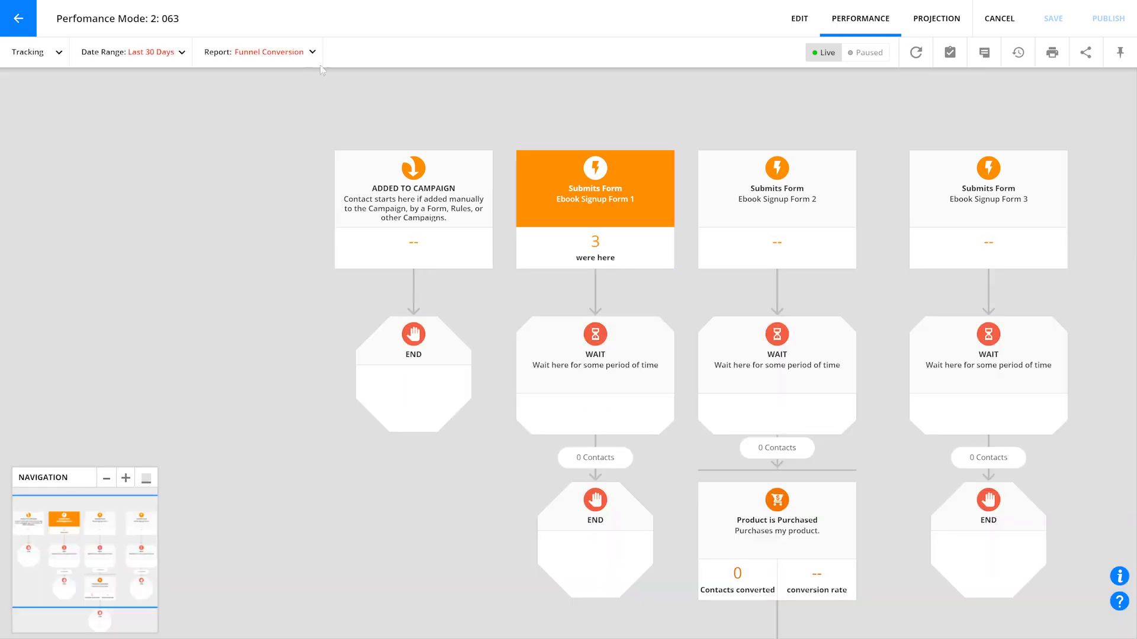
pyautogui.click(278, 54)
pyautogui.click(274, 113)
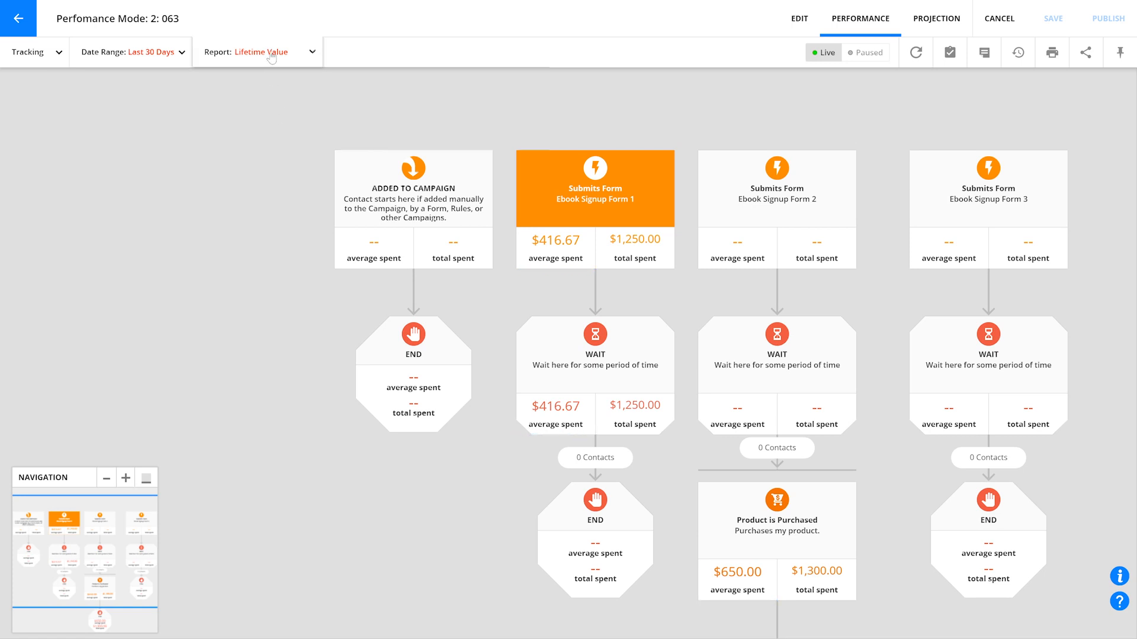
# Step: View the Goal Conversion Rate report for the Product is Purchased goal
pyautogui.click(271, 57)
pyautogui.click(277, 132)
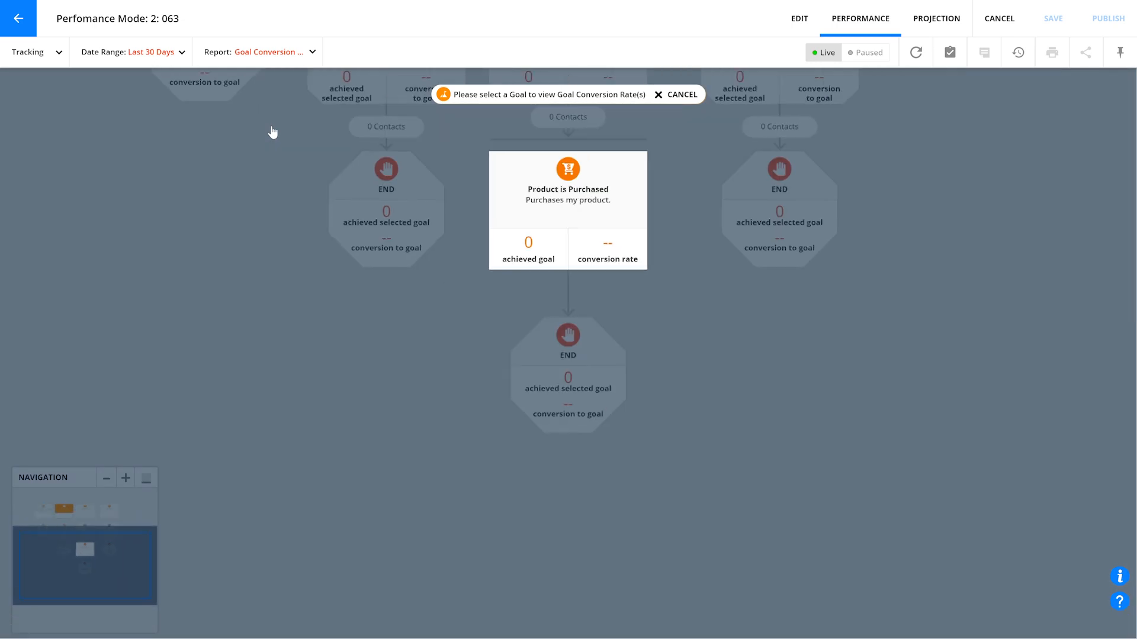
pyautogui.click(569, 188)
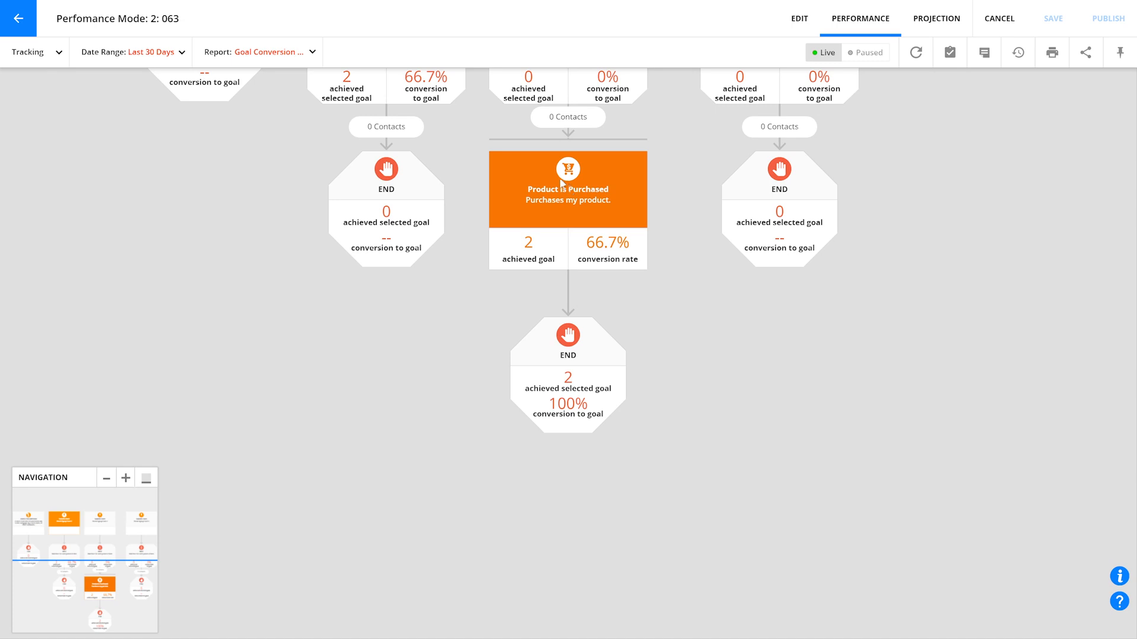
# Step: View the Goal Conversion Time and Goal Conversion Point reports for the Product is Purchased goal
pyautogui.click(275, 48)
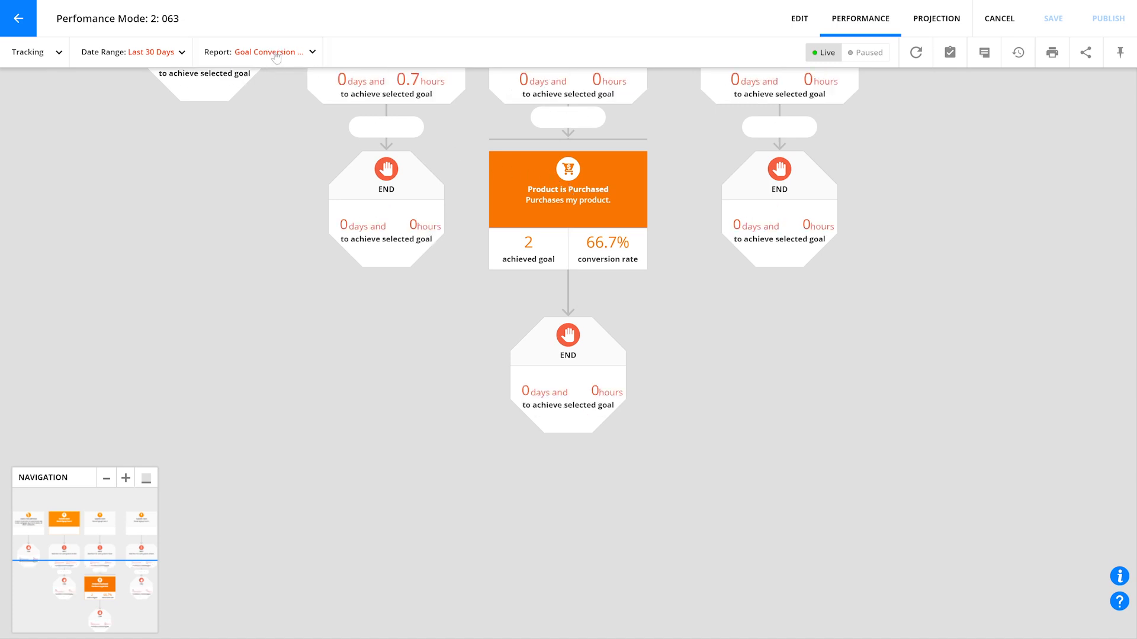
pyautogui.click(276, 57)
pyautogui.click(278, 169)
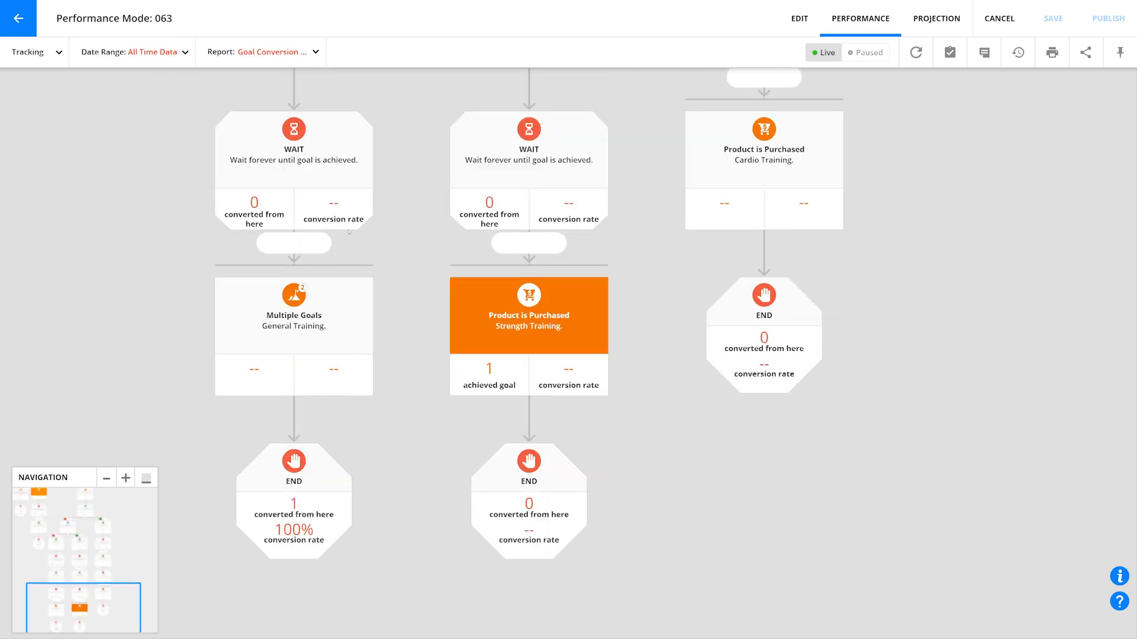
# Step: In the Performance Mode: 063 automation, check conversion points for the General Training and Cardio Training goals and show the Goal Conversion Time report
pyautogui.scroll(3, 408, 302)
pyautogui.click(264, 502)
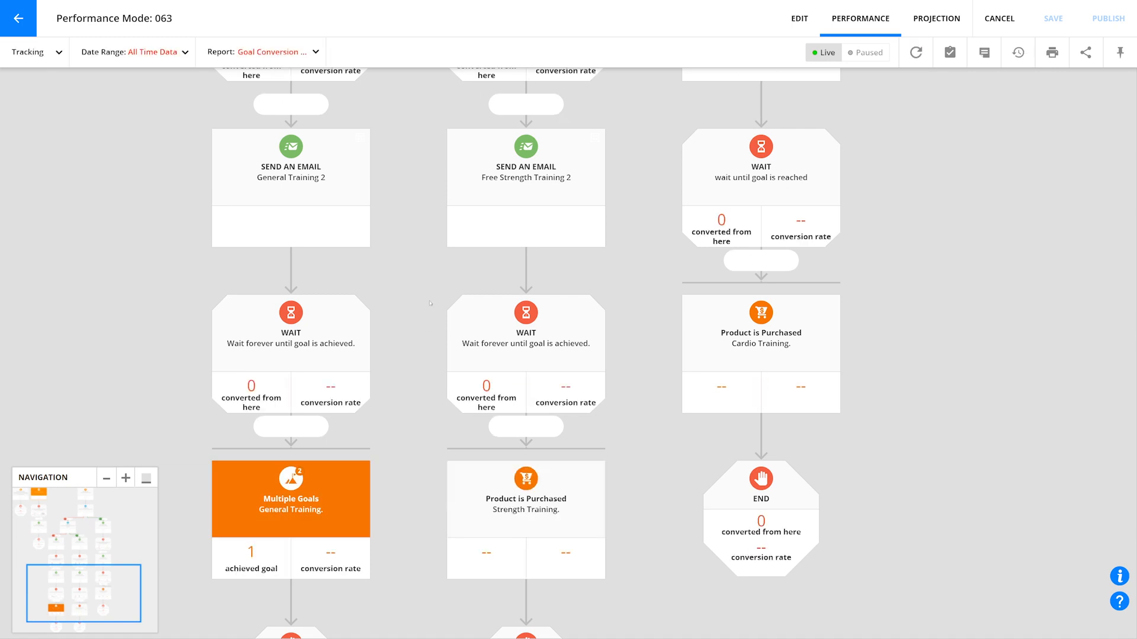
pyautogui.scroll(1, 414, 343)
pyautogui.click(740, 422)
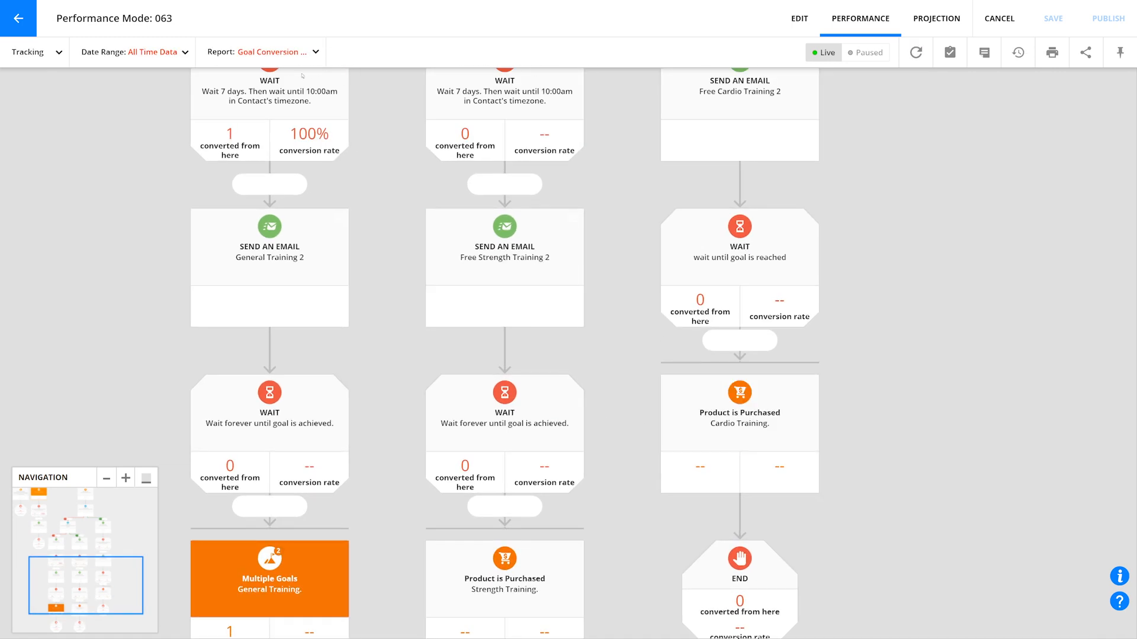
pyautogui.click(316, 52)
pyautogui.click(273, 150)
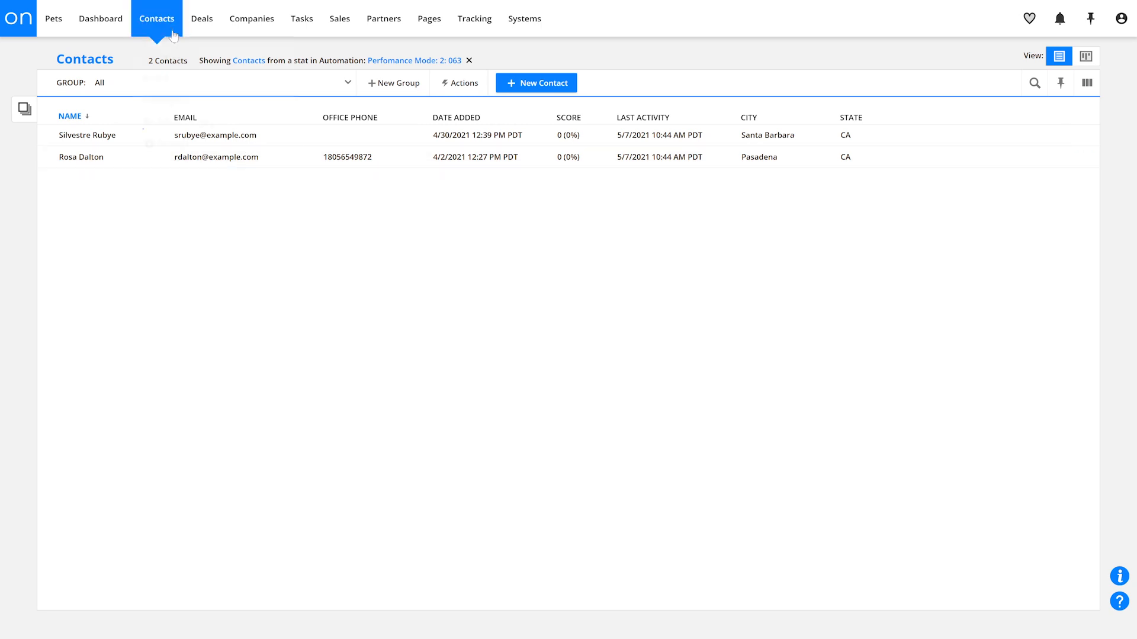
# Step: Open the contacts' Broadcast History and examine its opened, clicked and opt-out statistics
pyautogui.moveTo(168, 29)
pyautogui.click(170, 122)
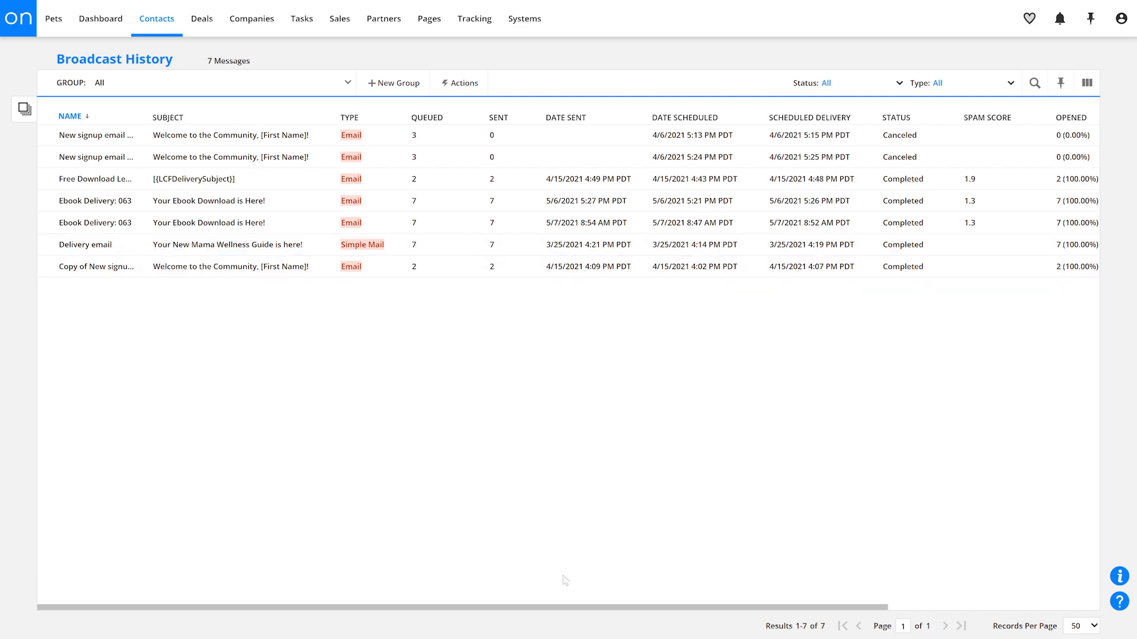
pyautogui.moveTo(565, 612); pyautogui.dragTo(800, 619)
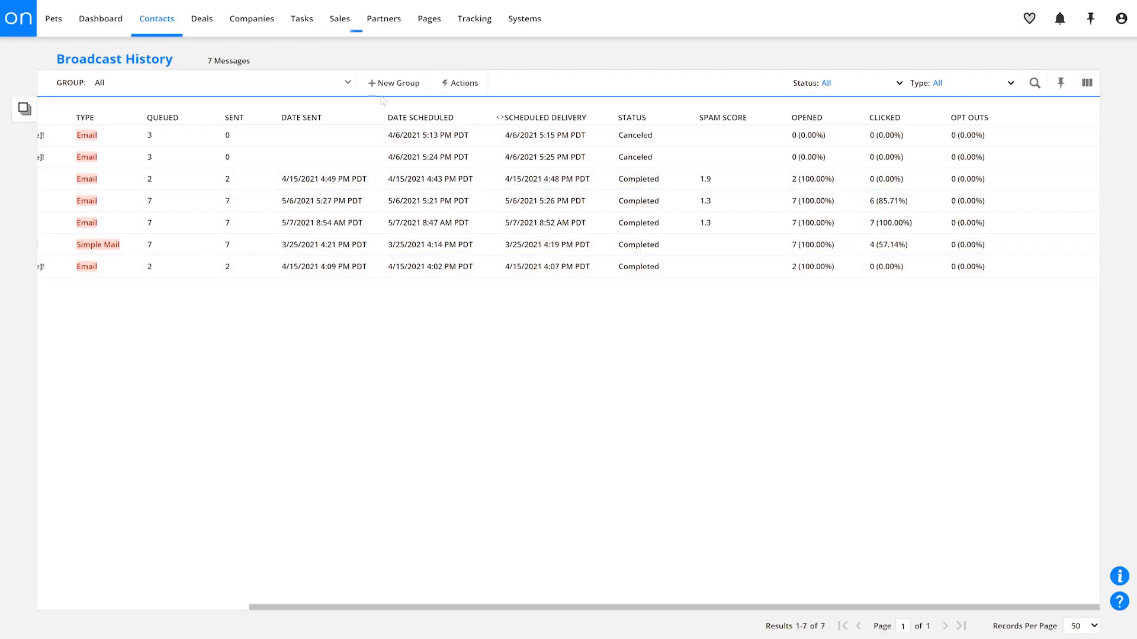
# Step: Open the list of available sales reports
pyautogui.moveTo(330, 21)
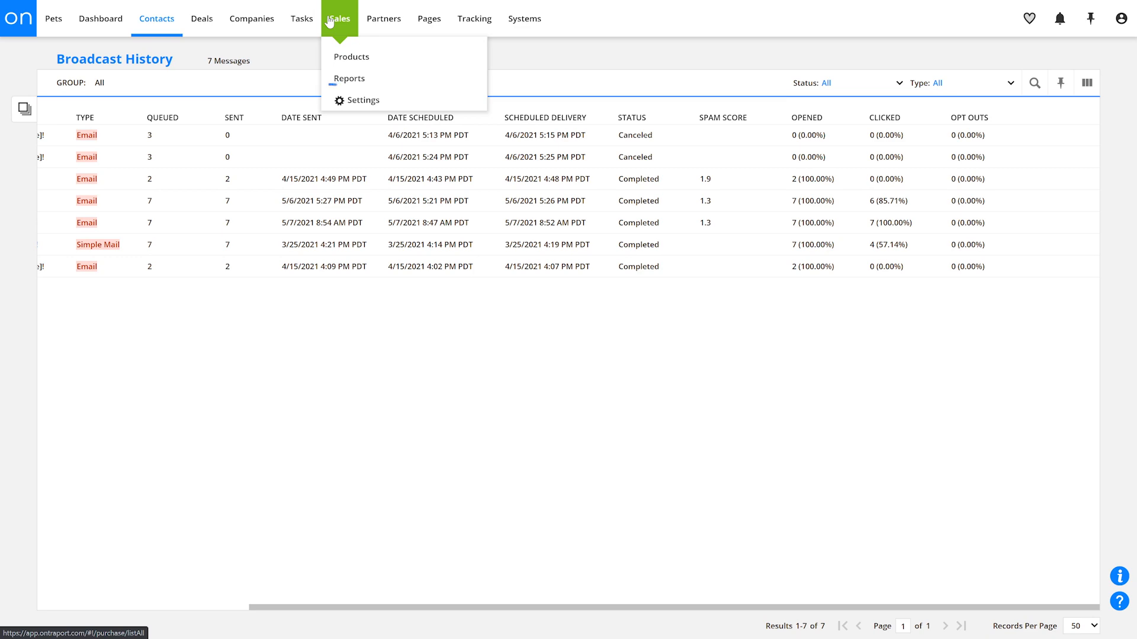
pyautogui.click(350, 79)
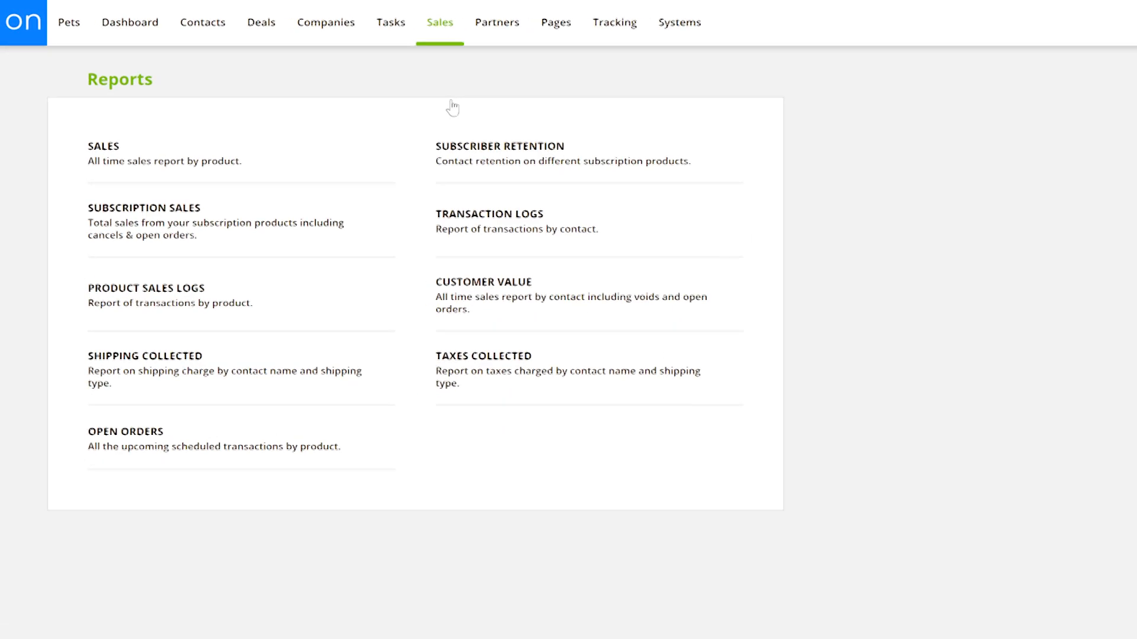